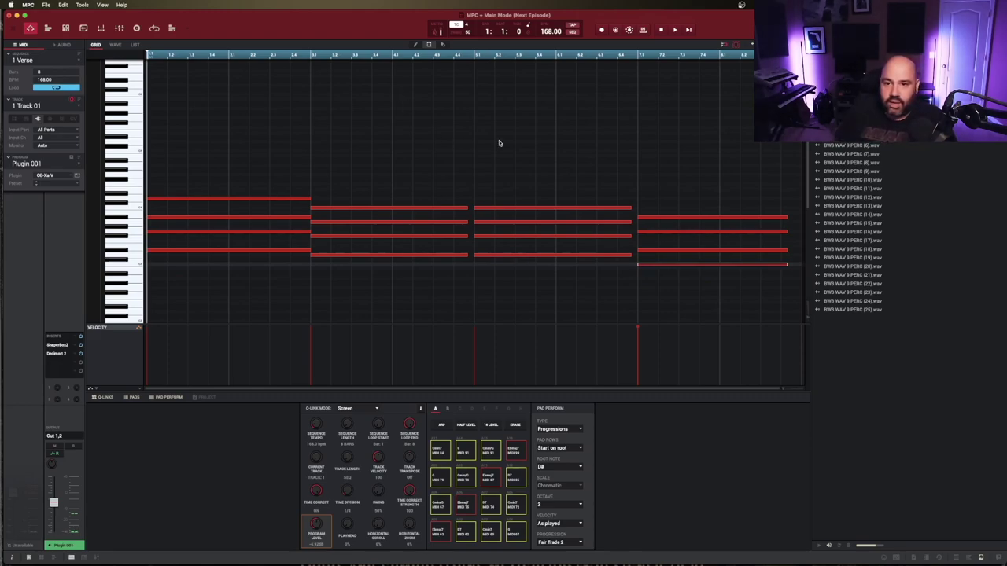
# Set Pad Perform to Chords with a Major scale and 1-3-5-7 seventh-chord shapes
pyautogui.click(575, 430)
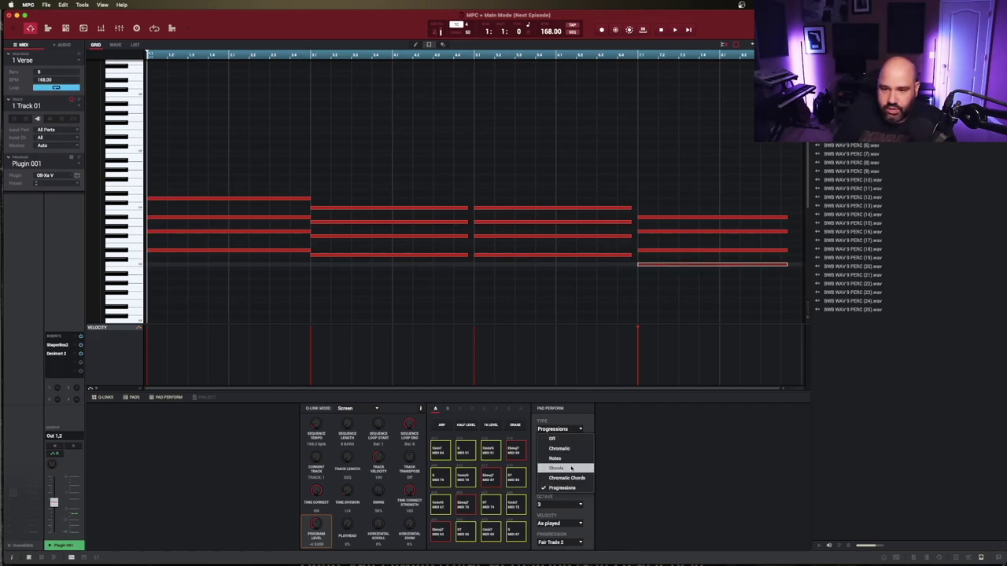
pyautogui.click(571, 468)
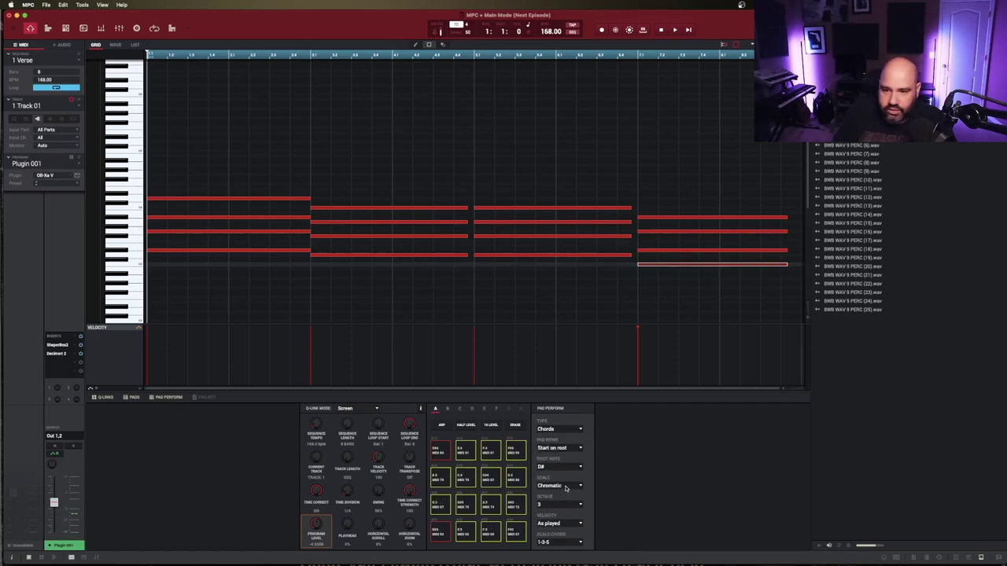
pyautogui.click(565, 487)
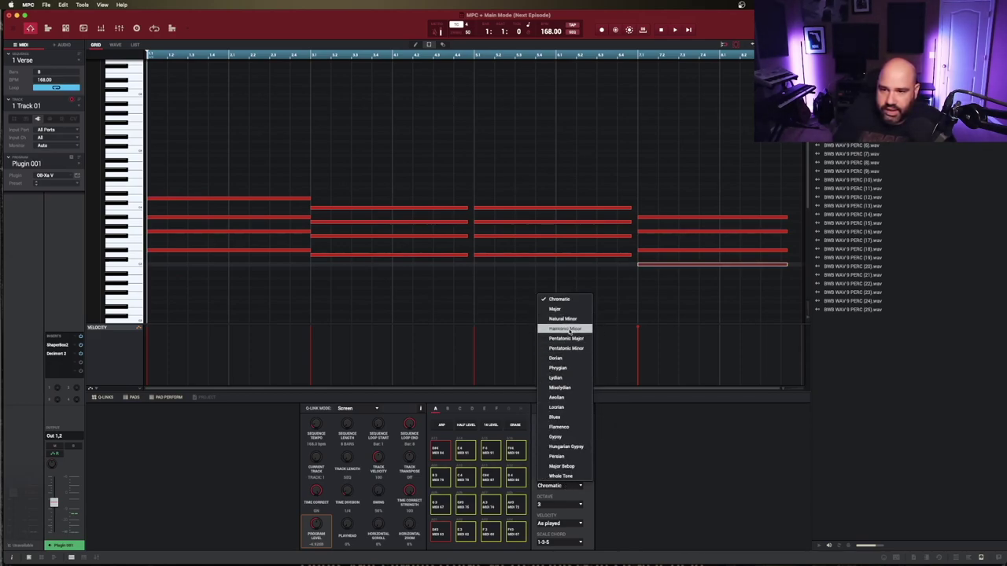
pyautogui.click(560, 398)
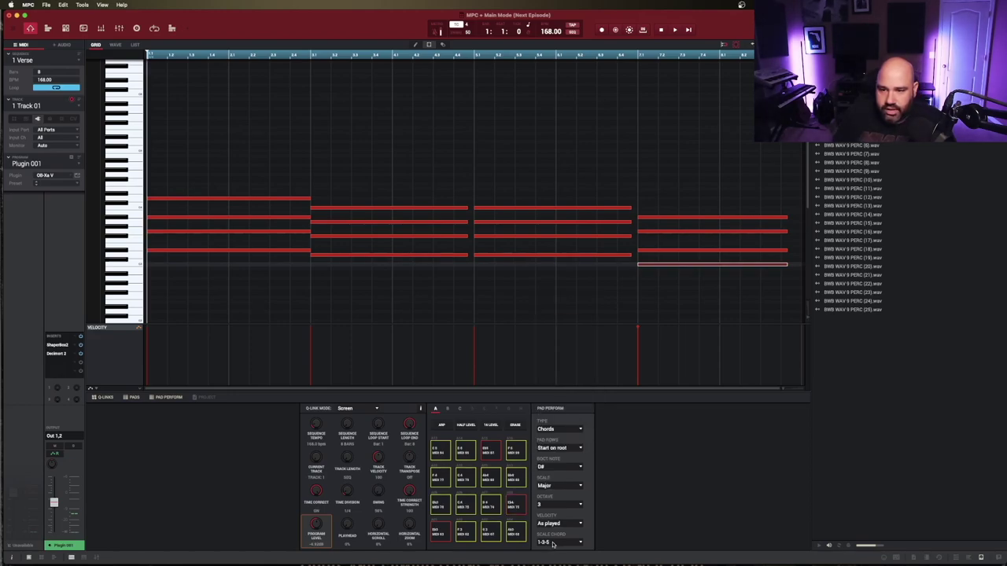
pyautogui.click(555, 543)
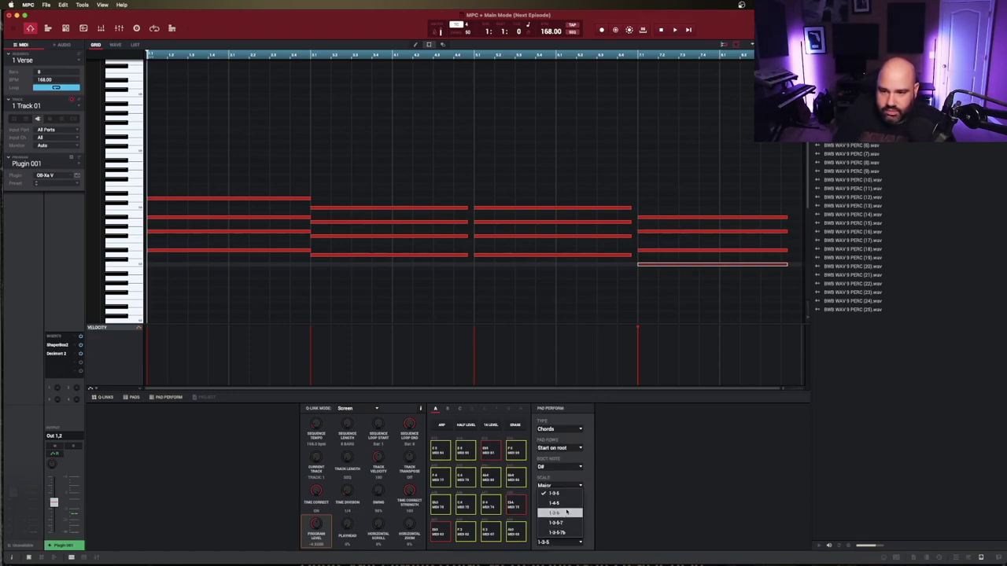
pyautogui.click(563, 522)
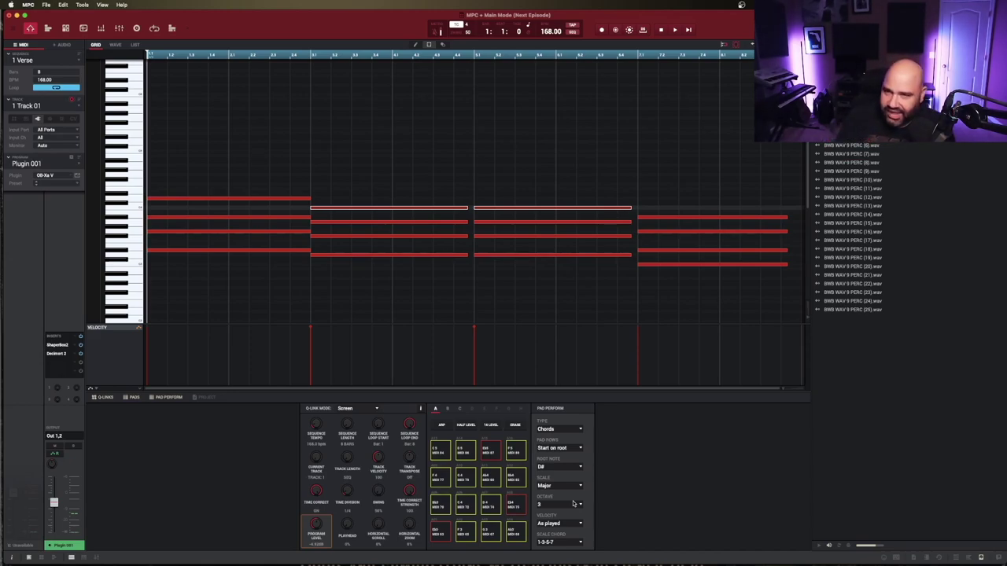
# Deselect the notes and switch Pad Perform back to Progressions (Fair Trade 2)
pyautogui.press('Escape')
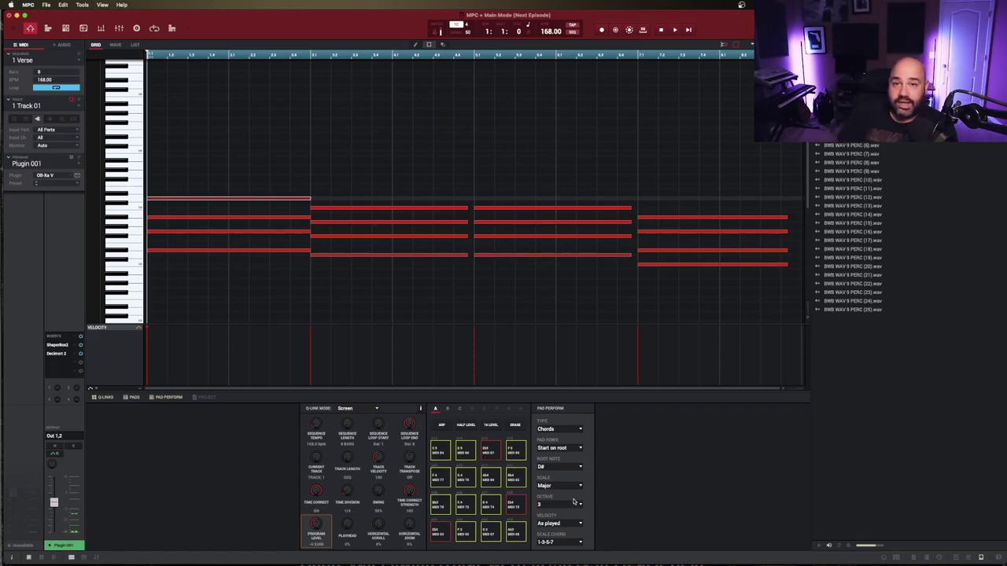
pyautogui.click(581, 430)
pyautogui.click(561, 487)
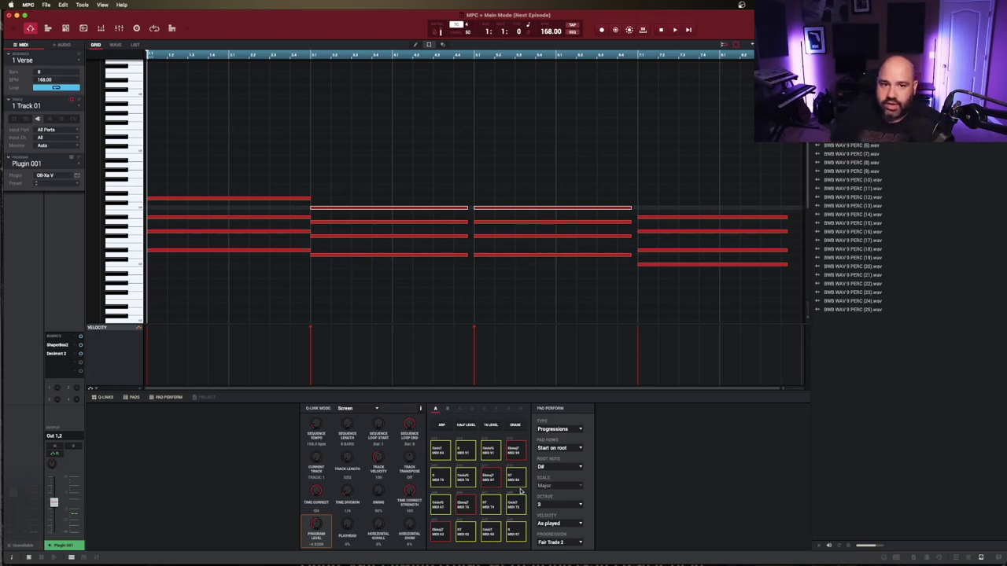
pyautogui.scroll(-2, 312, 212)
pyautogui.scroll(-1, 311, 212)
pyautogui.scroll(1, 311, 213)
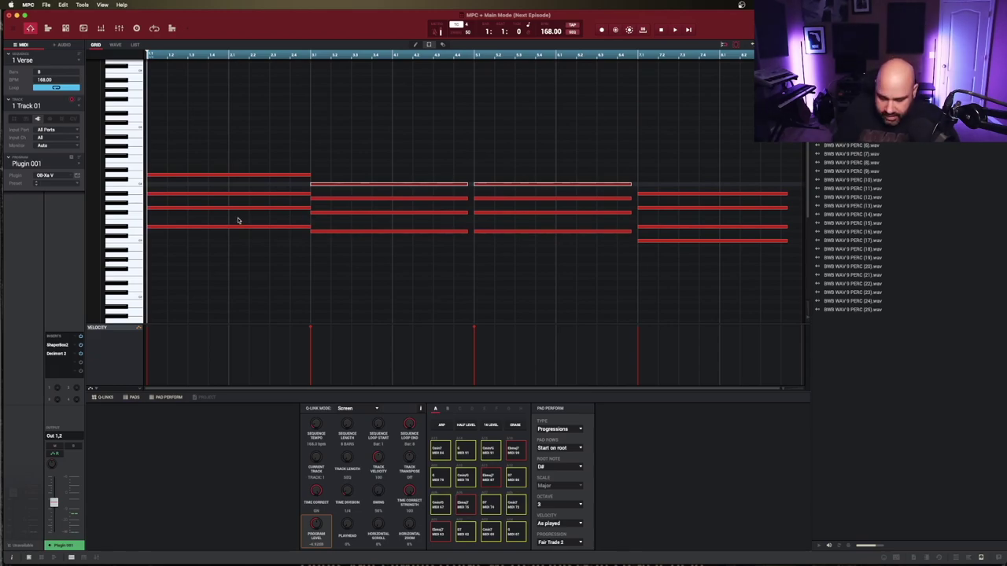
pyautogui.moveTo(246, 62)
pyautogui.mouseDown()
pyautogui.moveTo(260, 76)
pyautogui.moveTo(254, 62)
pyautogui.mouseUp()
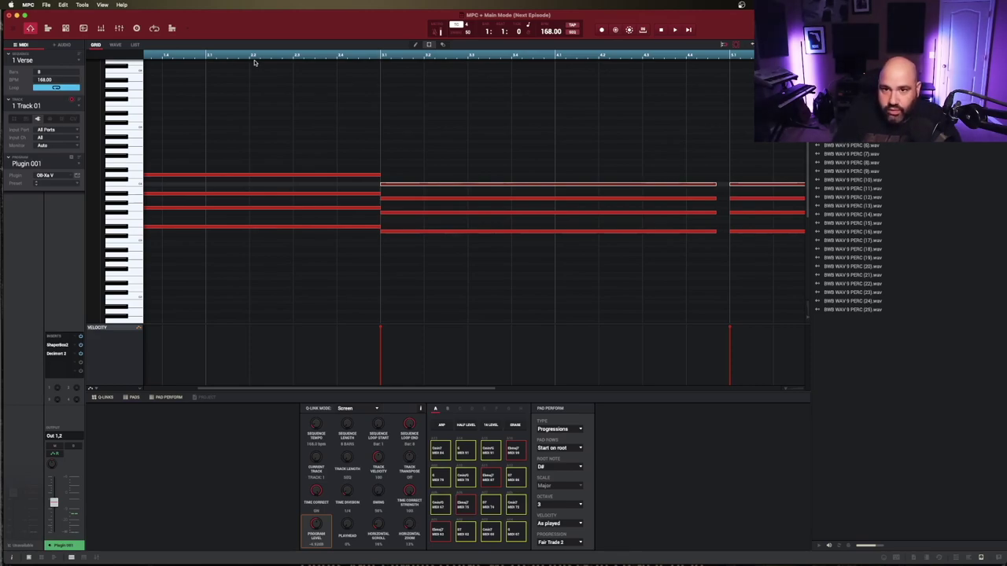
pyautogui.scroll(2, 255, 61)
pyautogui.scroll(-3, 254, 62)
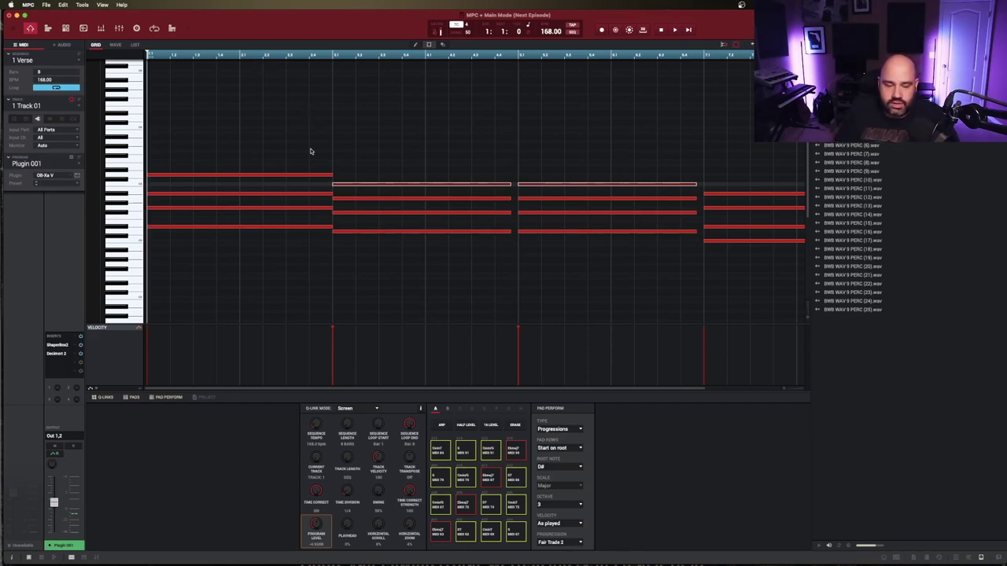
# Select all four chords and drag them down until the first chord's lowest note sits on C3
pyautogui.moveTo(231, 102); pyautogui.dragTo(714, 281)
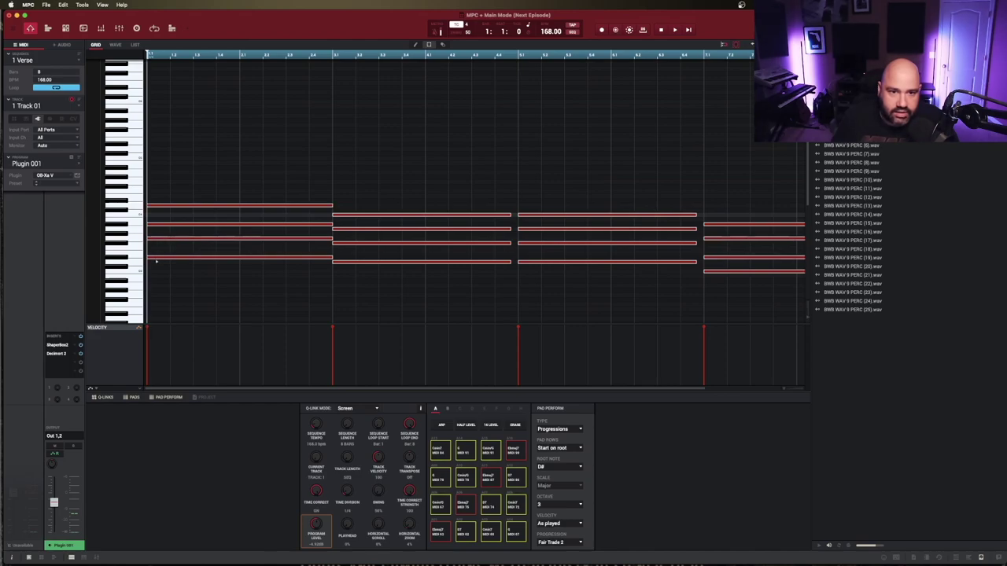
pyautogui.moveTo(156, 262); pyautogui.dragTo(155, 272)
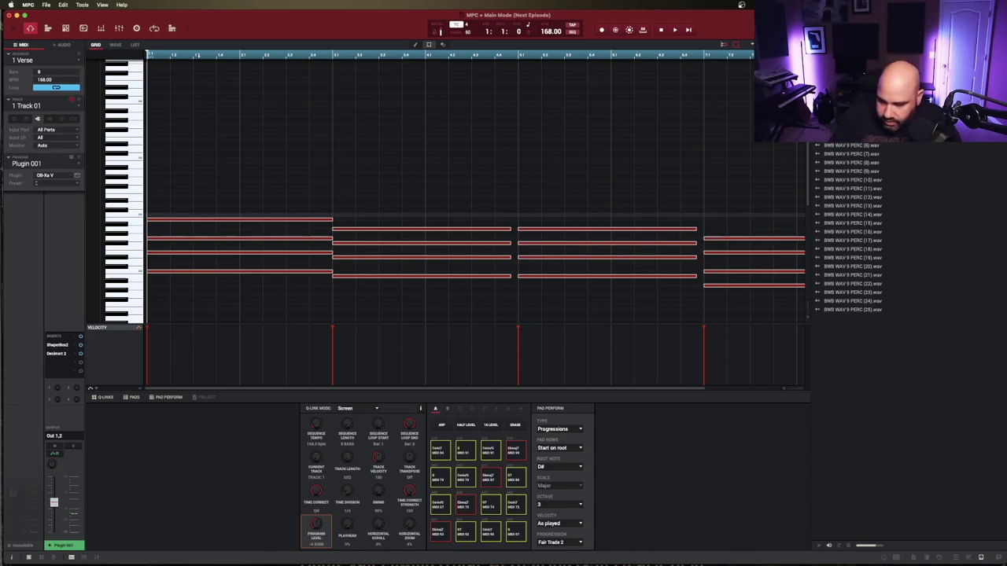
# Deselect everything, then lower the second chord's two middle notes by one semitone
pyautogui.scroll(5, 320, 208)
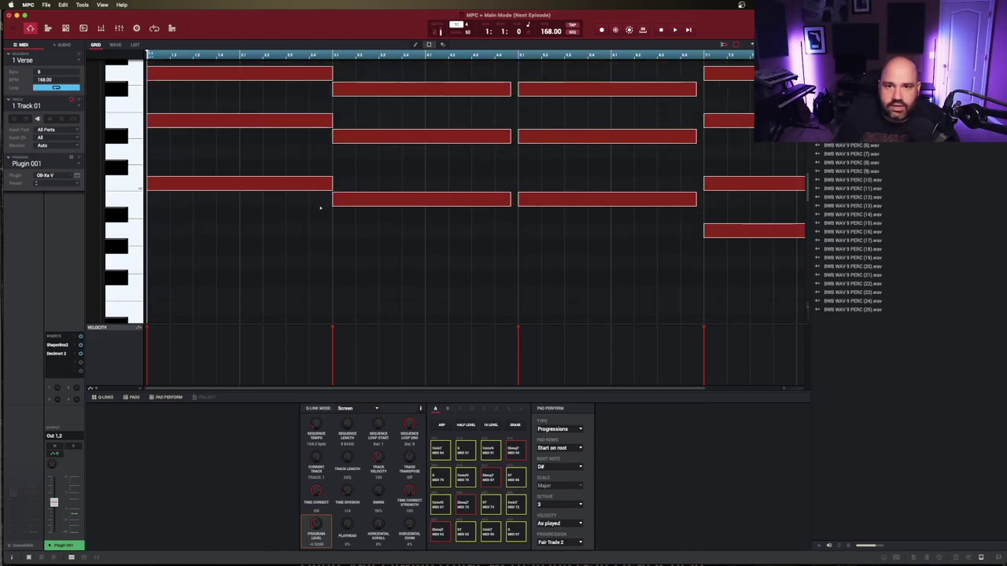
pyautogui.scroll(5, 320, 208)
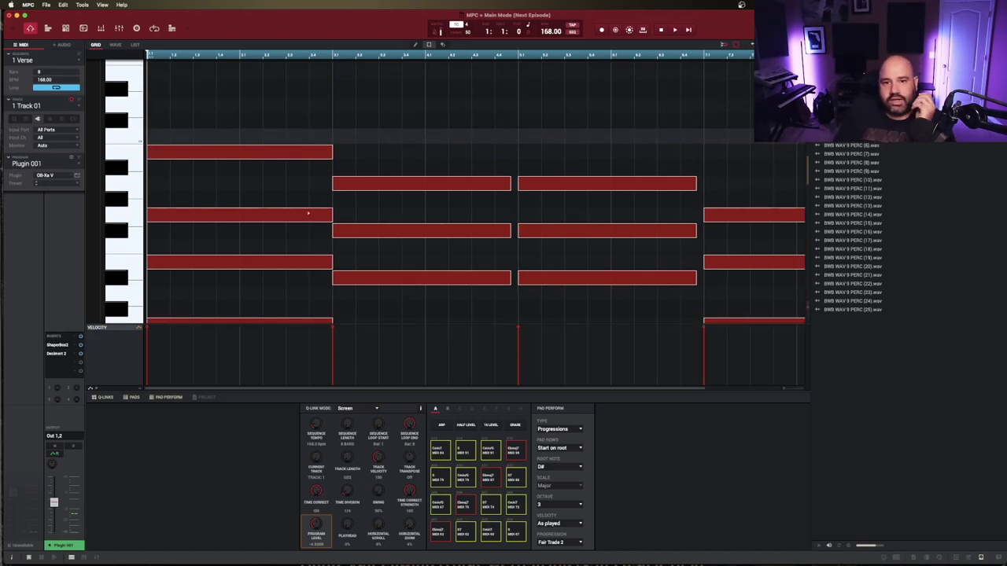
pyautogui.click(260, 243)
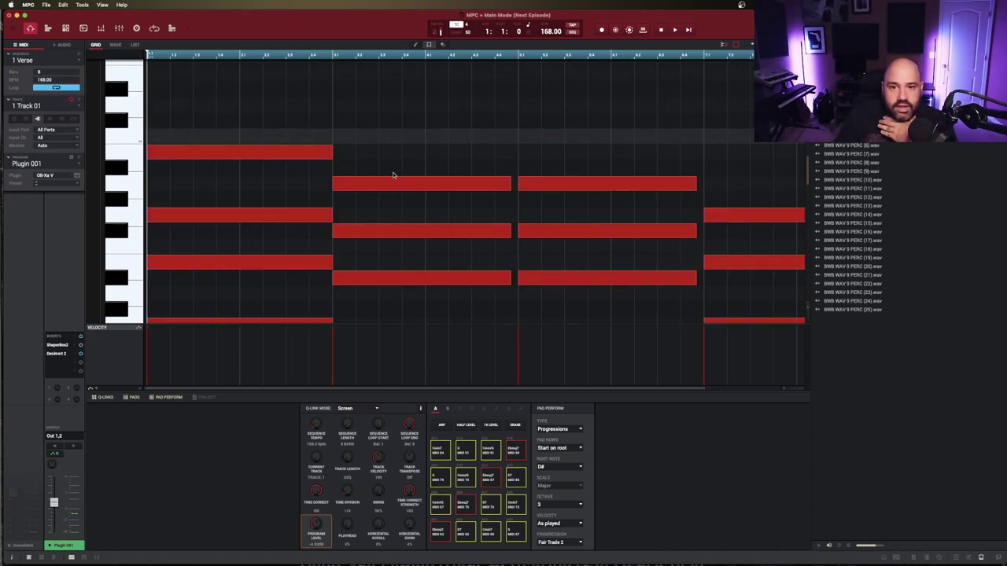
pyautogui.scroll(-2, 370, 252)
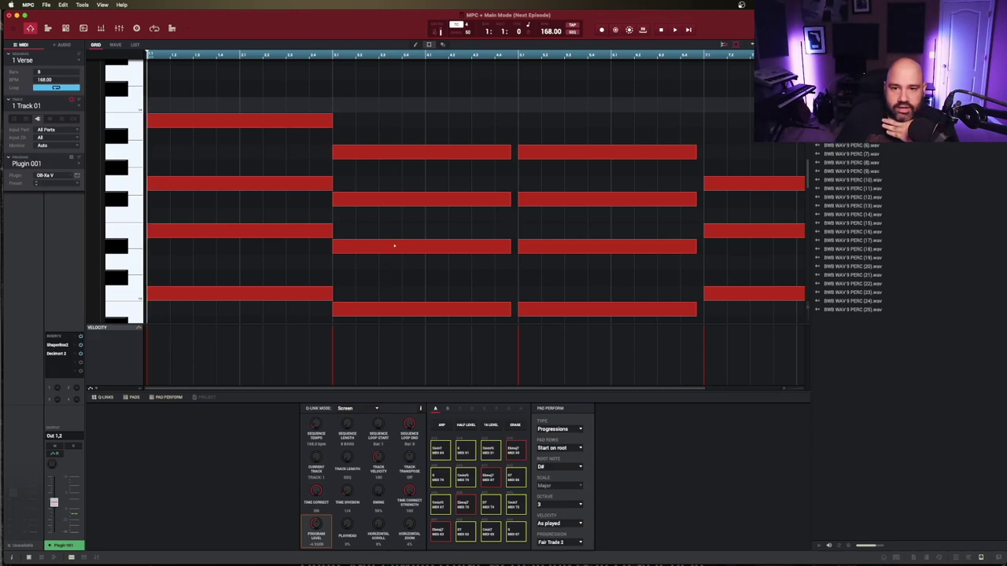
pyautogui.moveTo(380, 180); pyautogui.dragTo(413, 257)
pyautogui.press('Down')
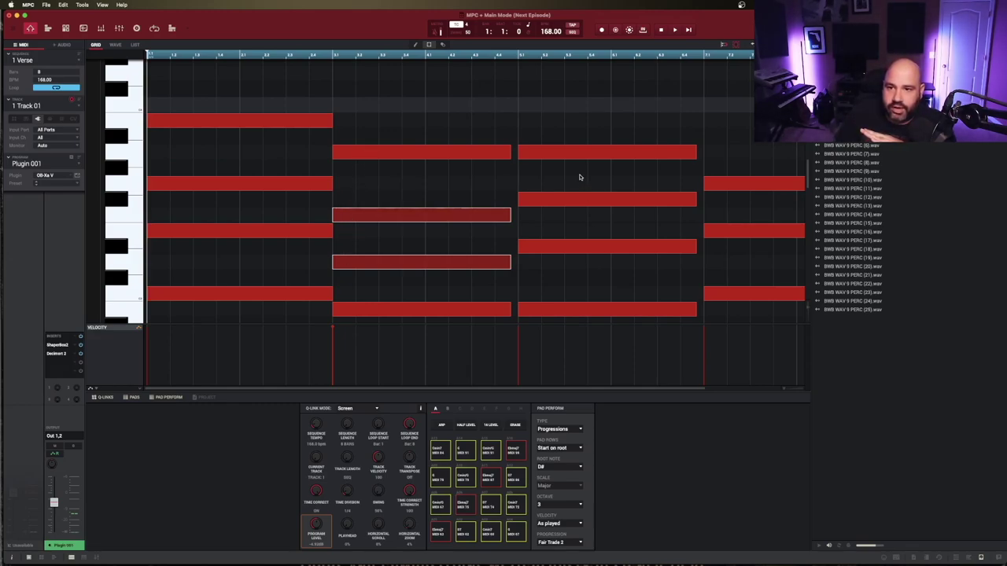
pyautogui.moveTo(611, 246); pyautogui.dragTo(616, 264)
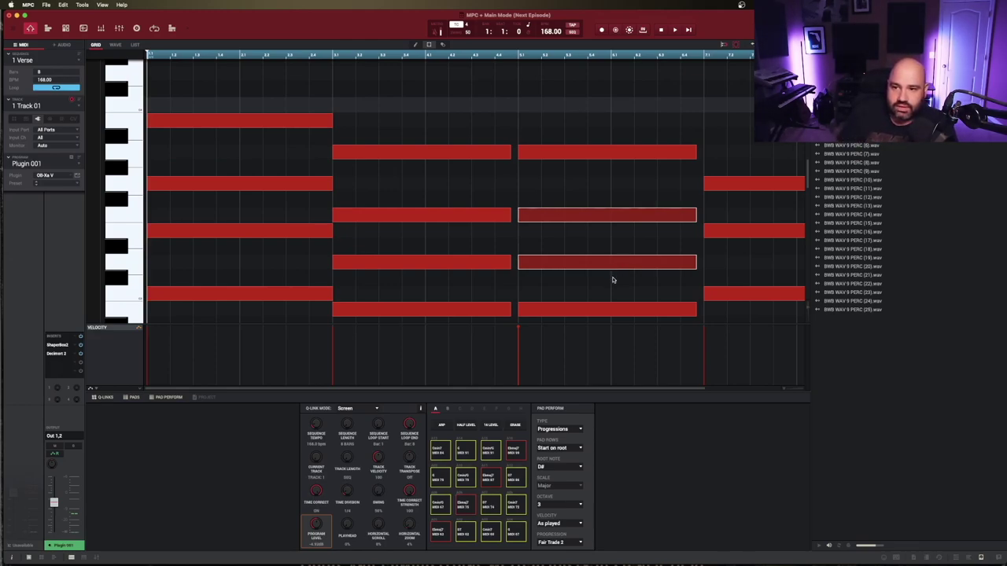
pyautogui.moveTo(613, 281); pyautogui.dragTo(451, 186)
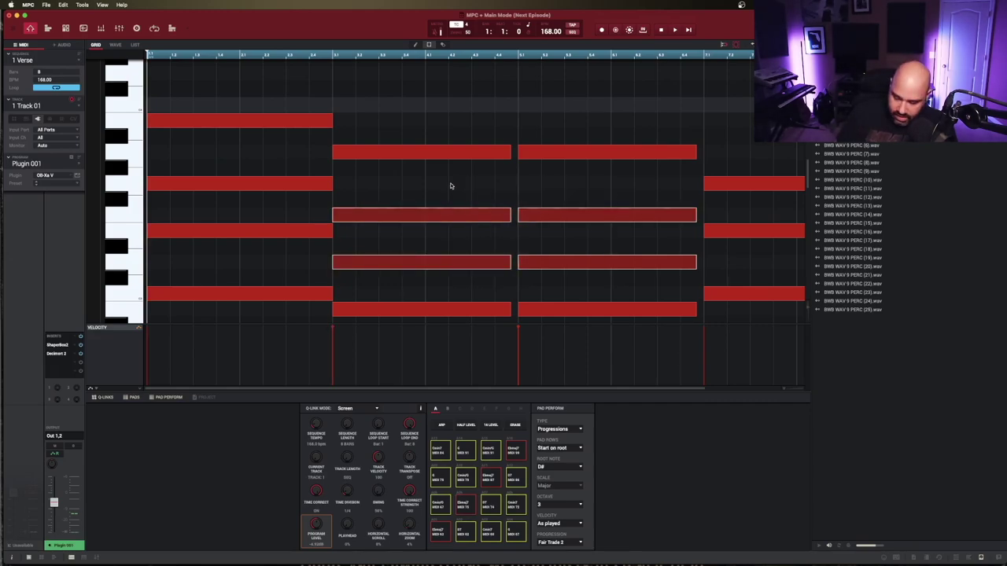
pyautogui.press('Up')
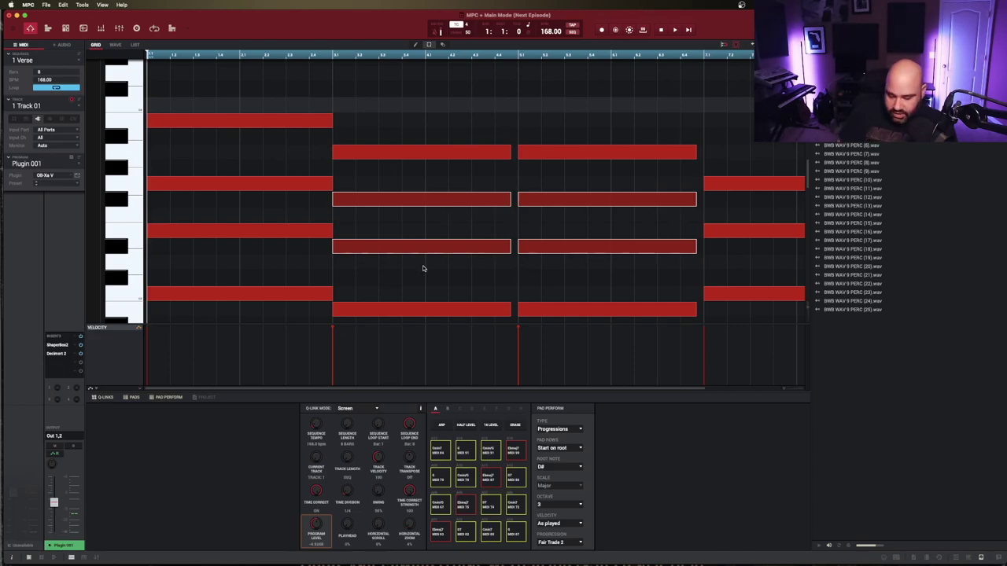
pyautogui.press('Down')
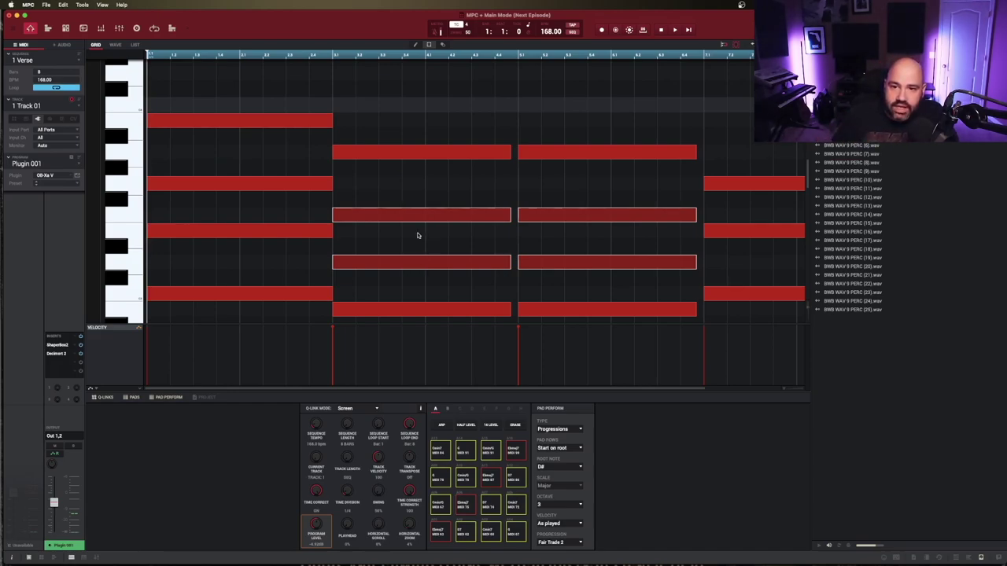
pyautogui.moveTo(394, 189); pyautogui.dragTo(571, 288)
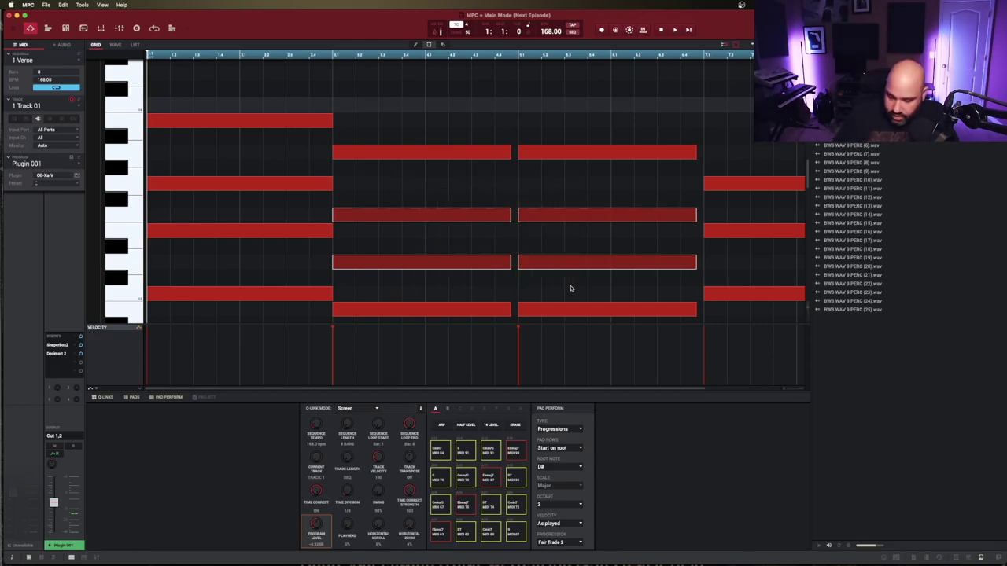
pyautogui.press('Up')
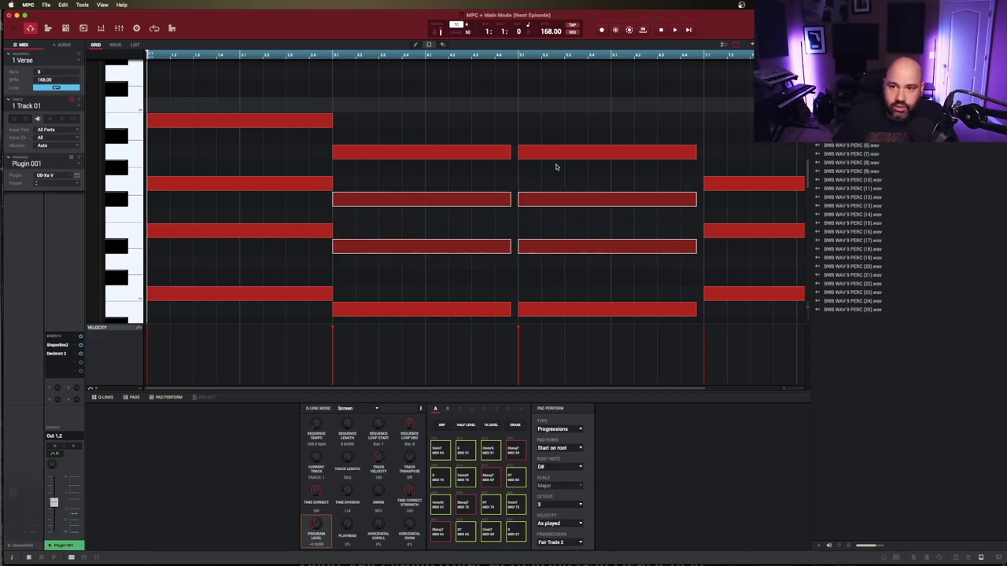
pyautogui.click(513, 220)
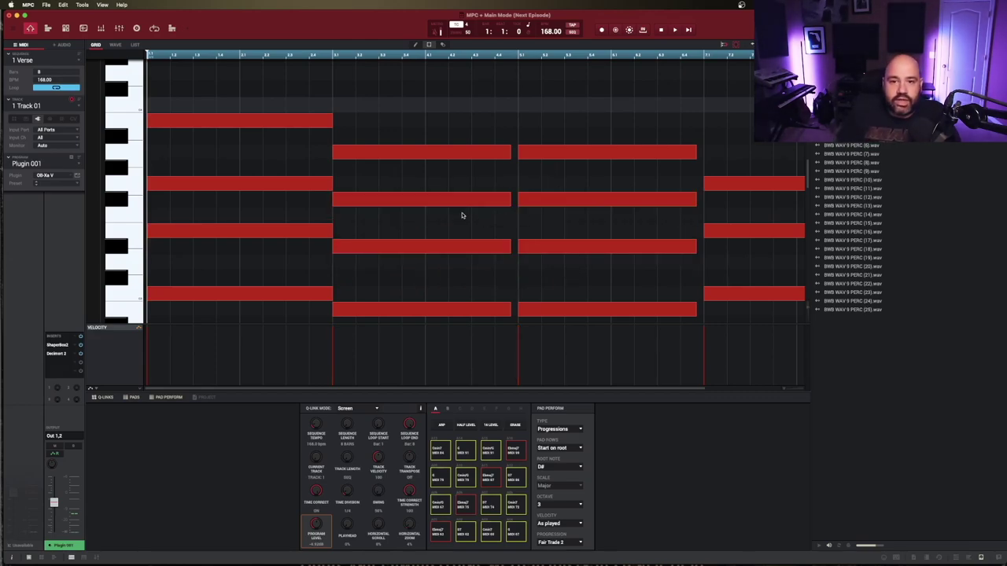
pyautogui.moveTo(364, 176); pyautogui.dragTo(543, 210)
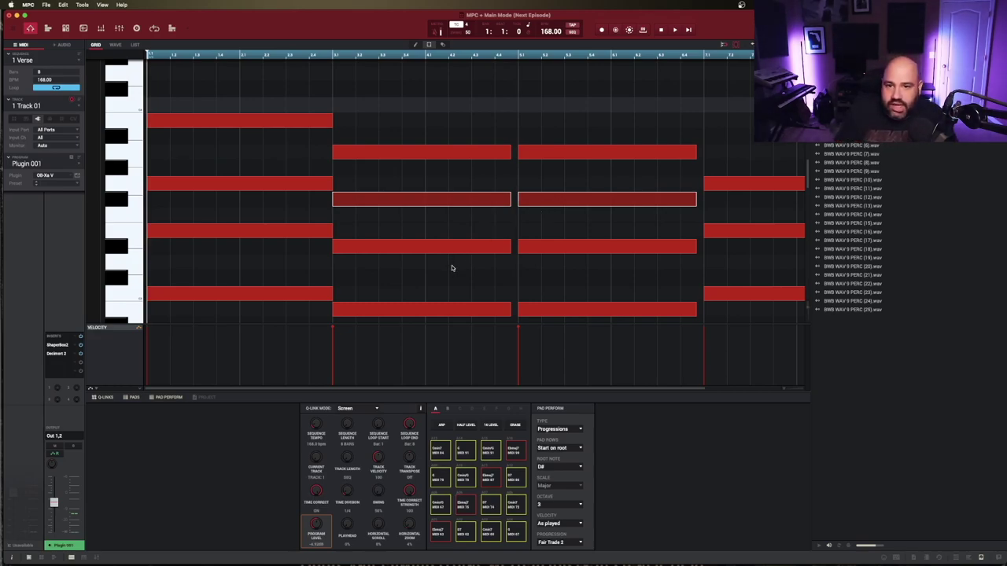
# Clear the selection and marquee-select the two inner notes of the chord at bar 3
pyautogui.click(429, 289)
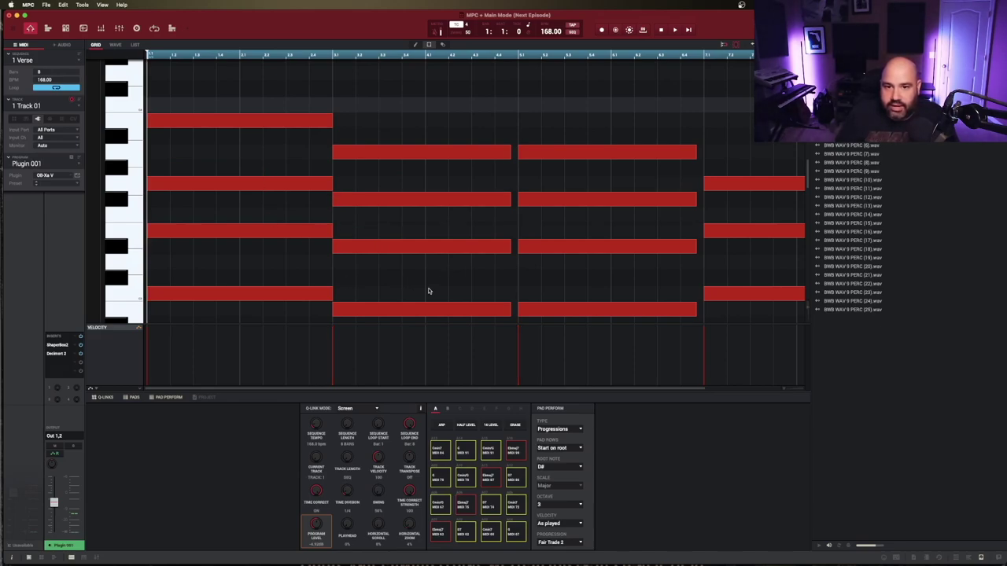
pyautogui.moveTo(444, 267); pyautogui.dragTo(384, 190)
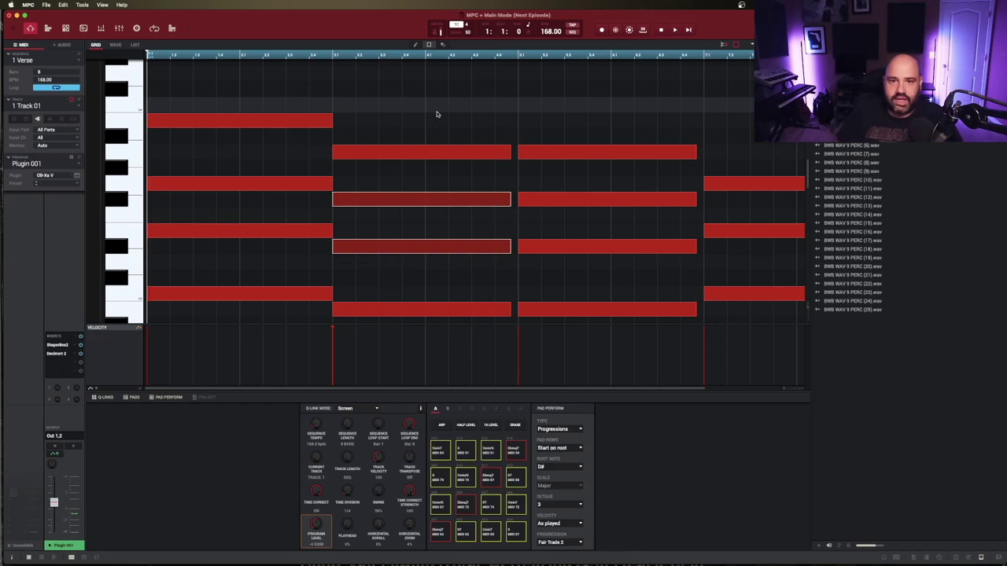
# Load the 2 Trap sequence at 164 BPM and start it playing
pyautogui.click(73, 60)
pyautogui.click(39, 86)
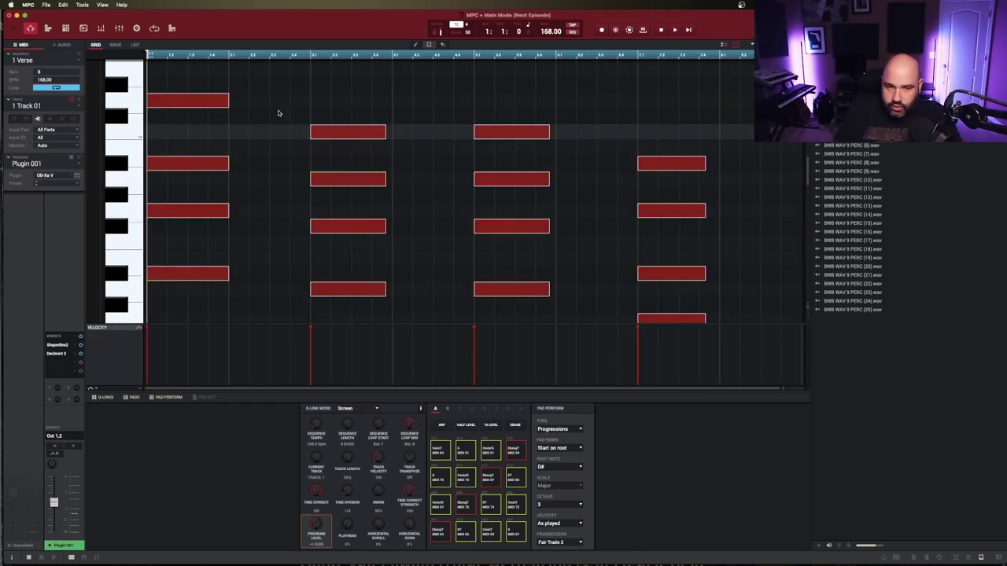
pyautogui.press('space')
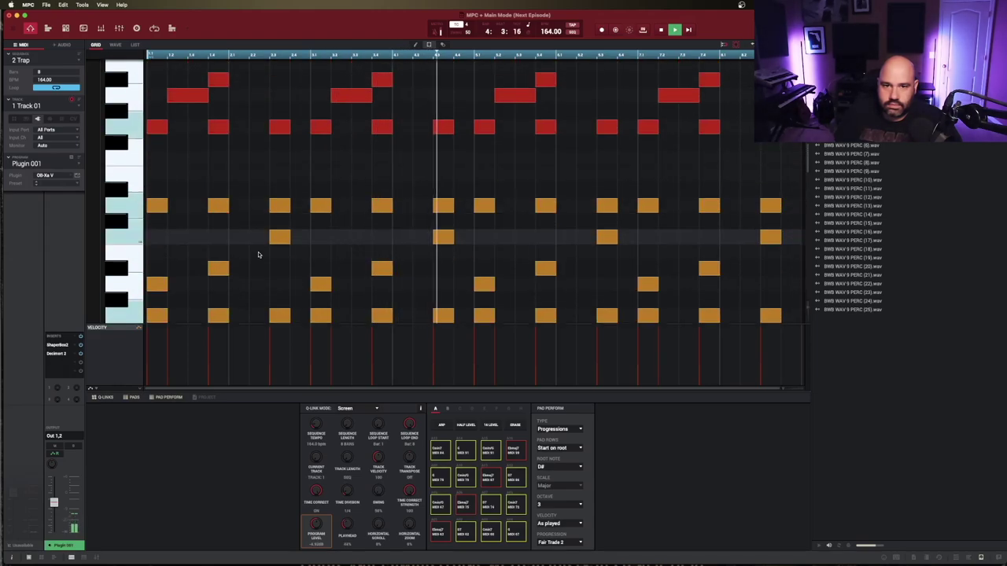
# Scroll through the Trap pattern and stop playback
pyautogui.scroll(1, 254, 210)
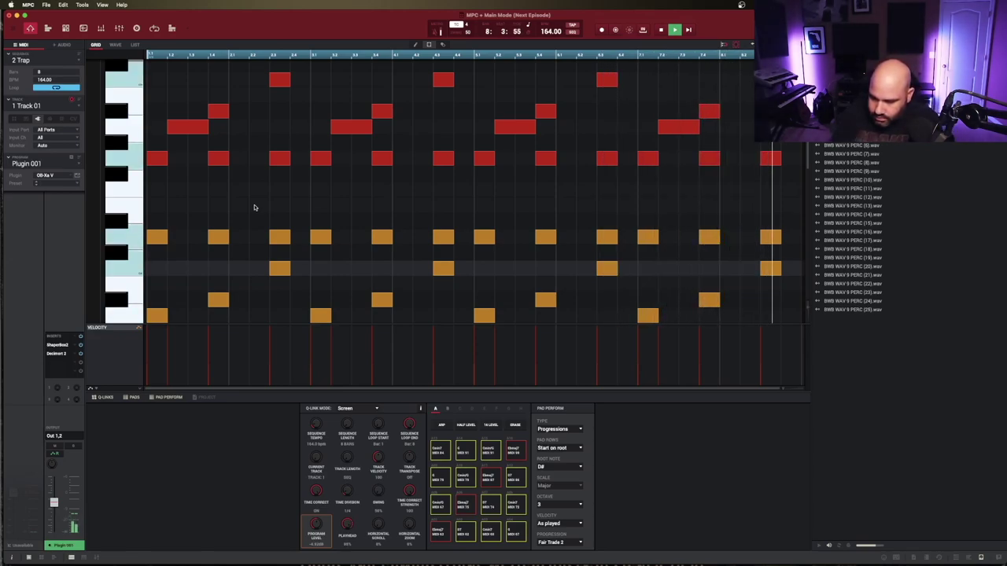
pyautogui.scroll(-4, 254, 207)
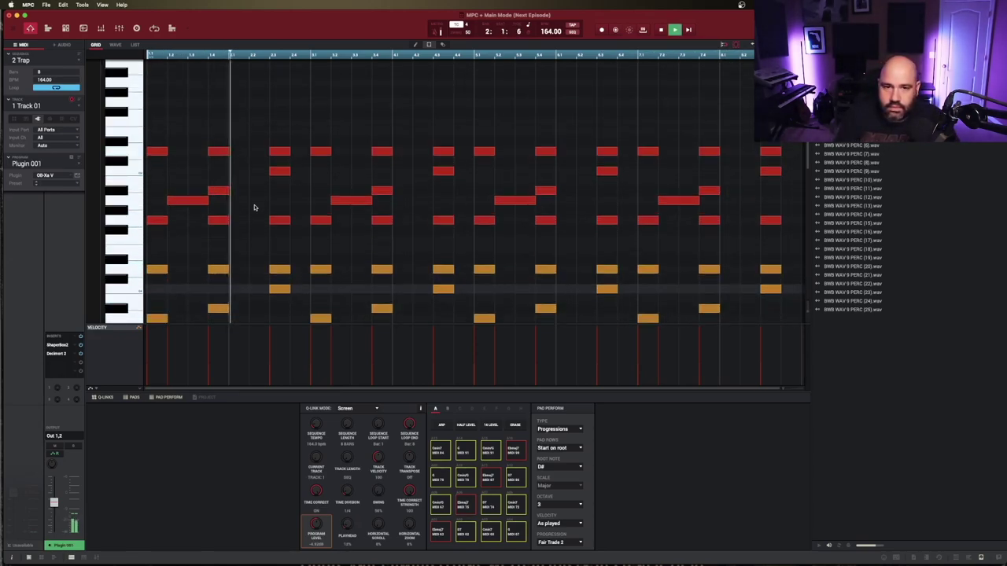
pyautogui.scroll(-2, 254, 208)
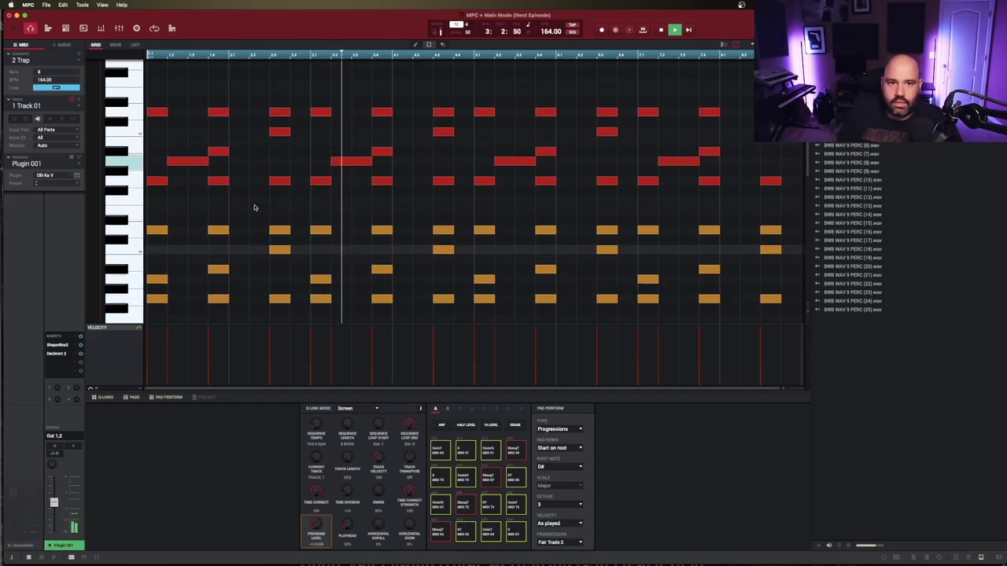
pyautogui.press('space')
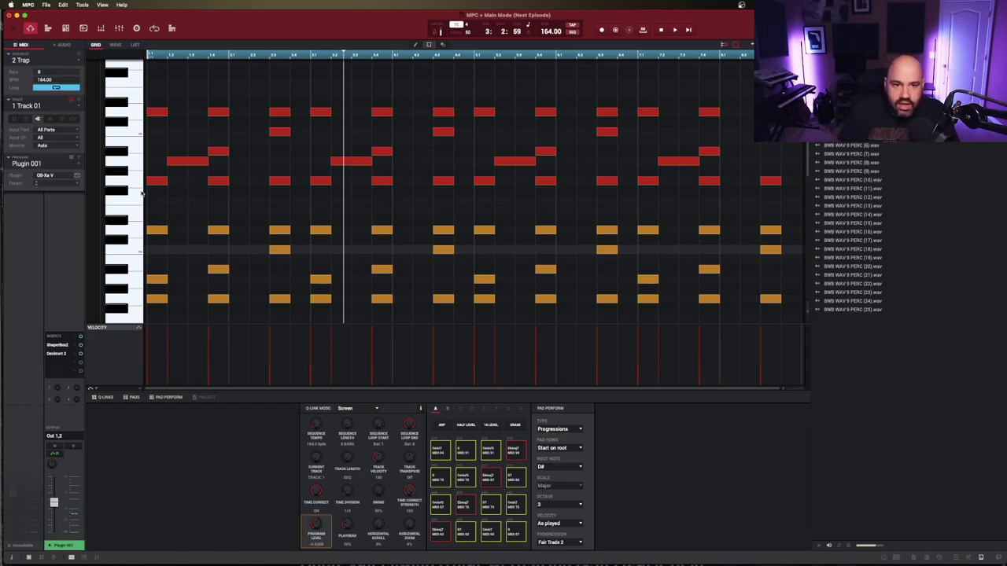
# Select all the red chord notes above the orange bass notes
pyautogui.click(157, 182)
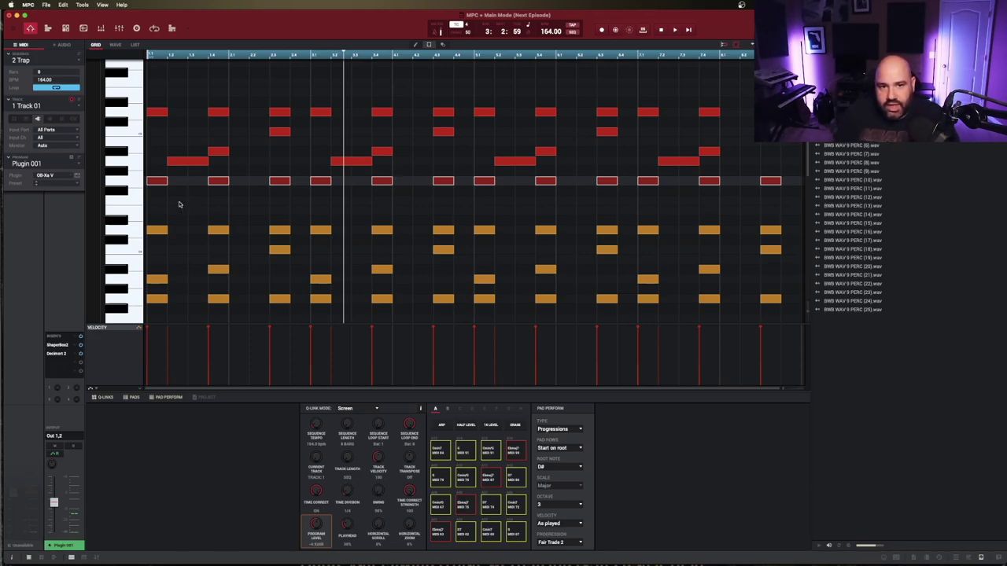
pyautogui.moveTo(164, 203); pyautogui.dragTo(765, 99)
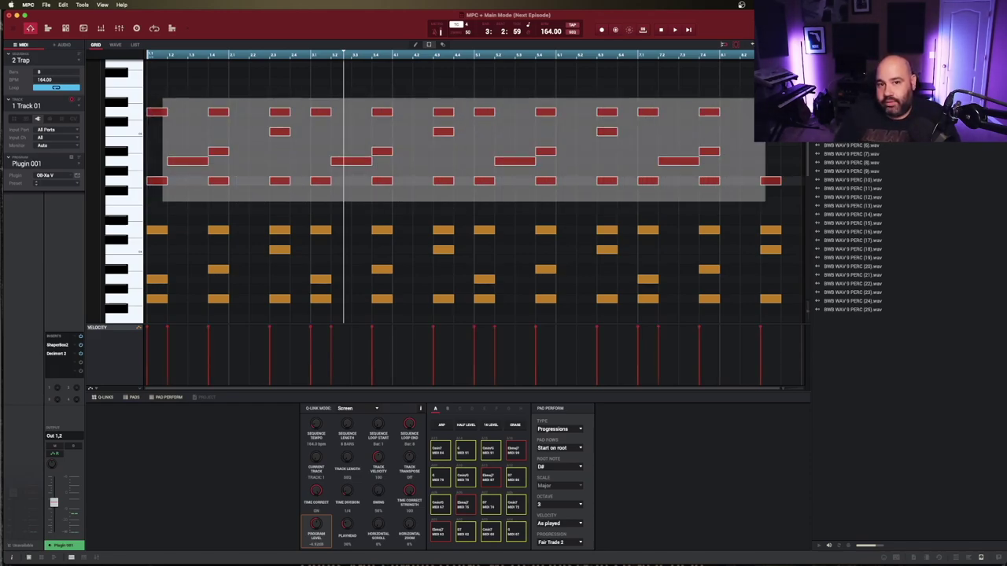
pyautogui.moveTo(765, 99); pyautogui.dragTo(765, 99)
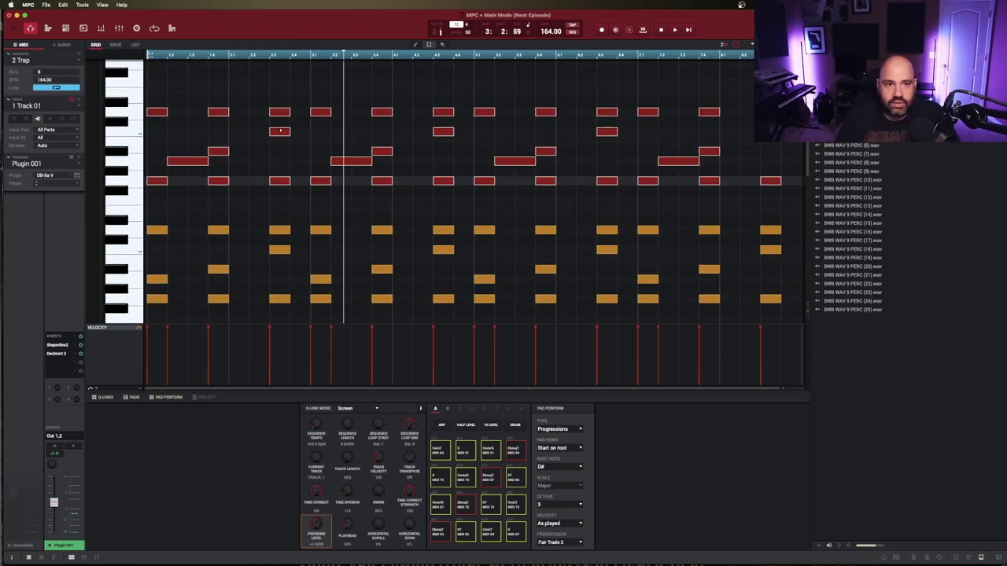
# Return to the 1 Verse sequence at 168 BPM and clear its note selection
pyautogui.click(77, 59)
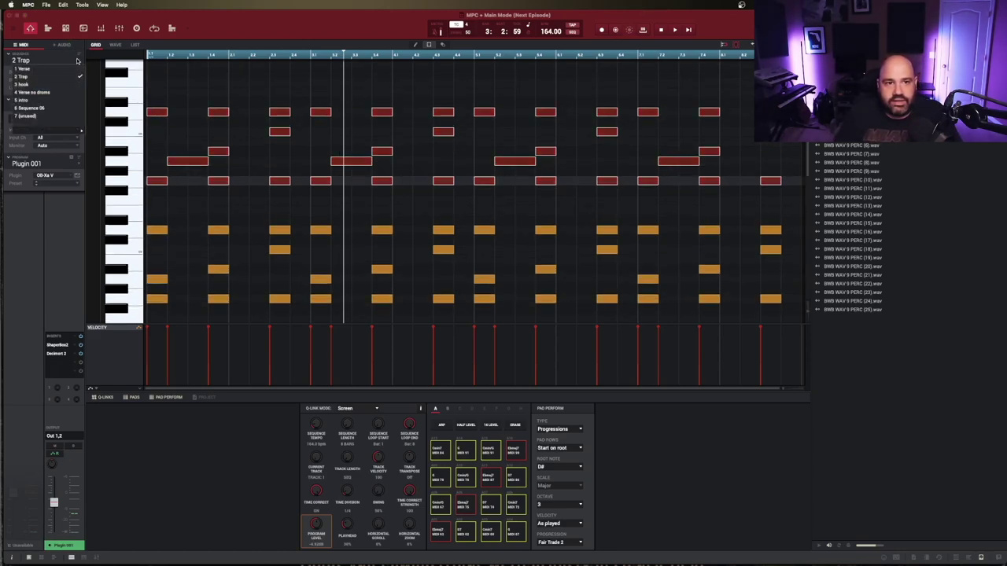
pyautogui.click(36, 70)
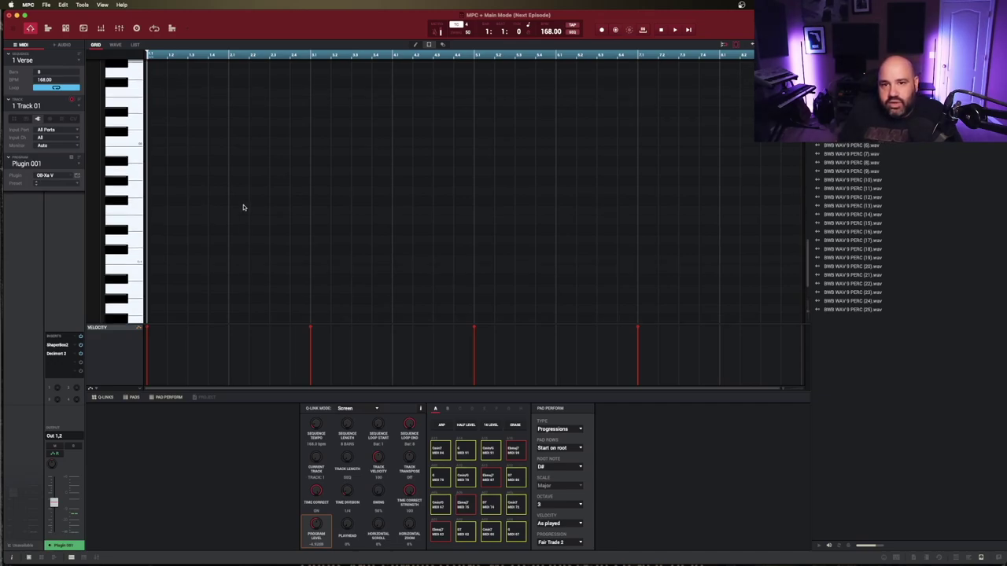
pyautogui.scroll(10, 243, 207)
pyautogui.scroll(3, 243, 207)
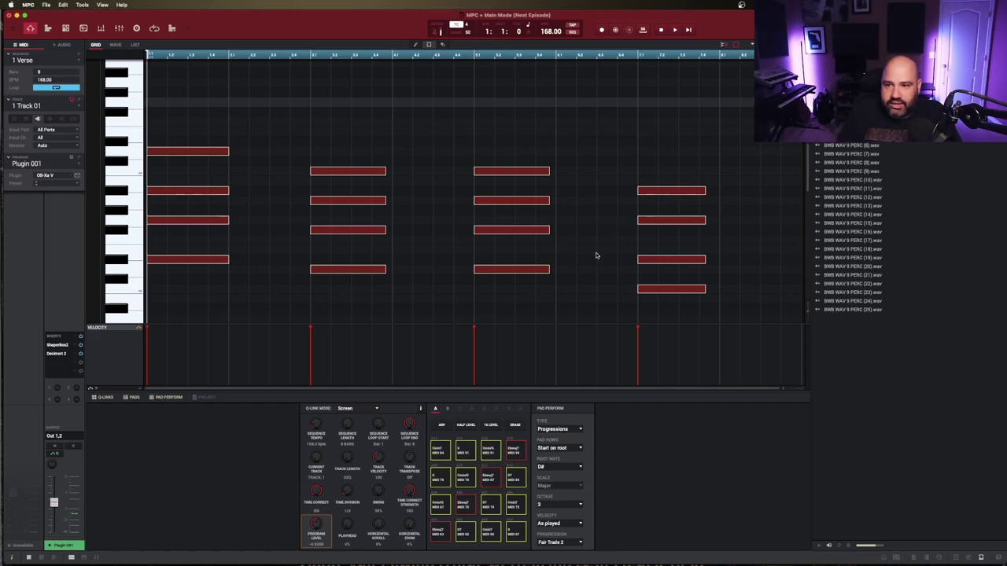
pyautogui.click(523, 288)
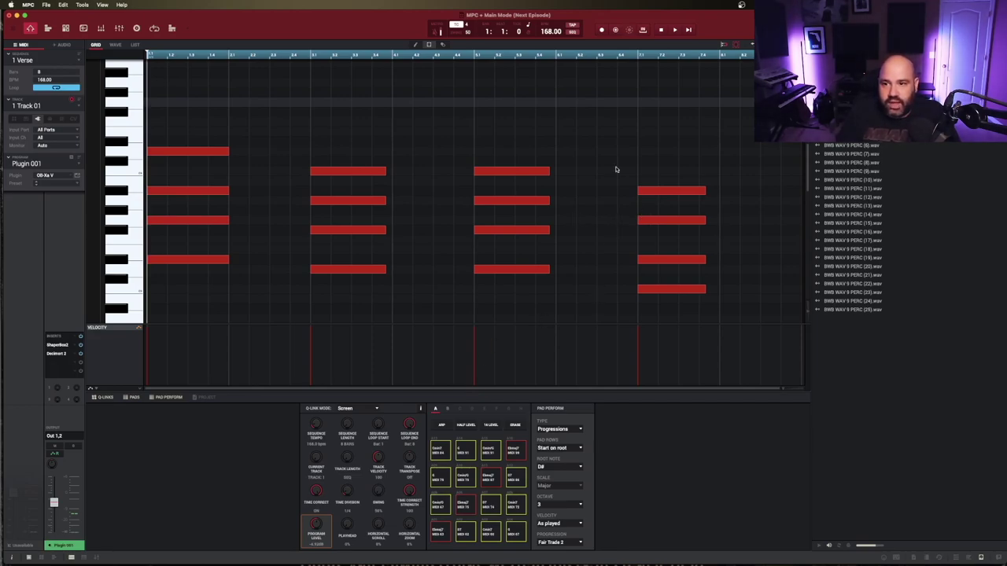
# Test marquee selections on the last chord, ending with its top note selected
pyautogui.moveTo(615, 168); pyautogui.dragTo(638, 184)
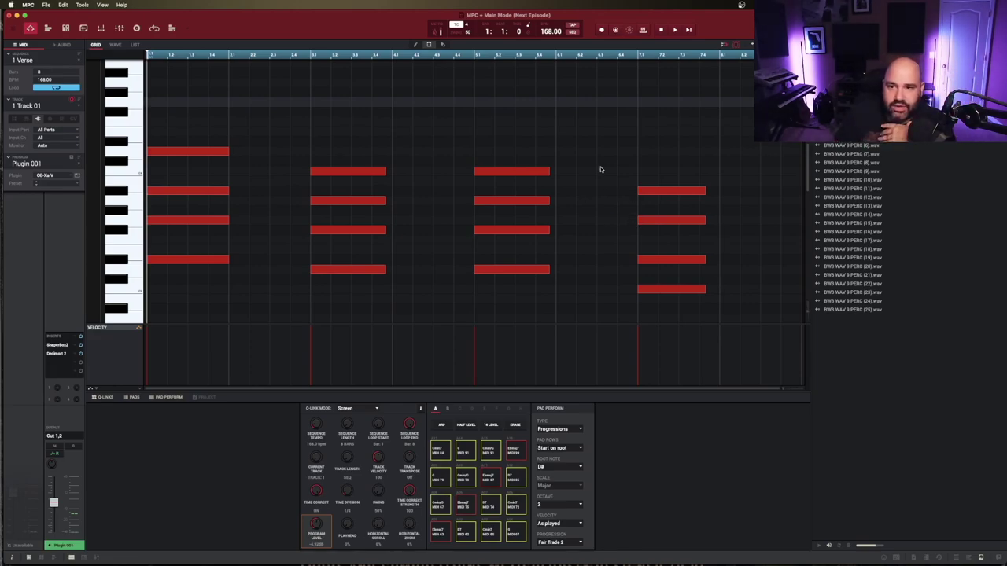
pyautogui.moveTo(597, 159); pyautogui.dragTo(692, 259)
pyautogui.click(632, 229)
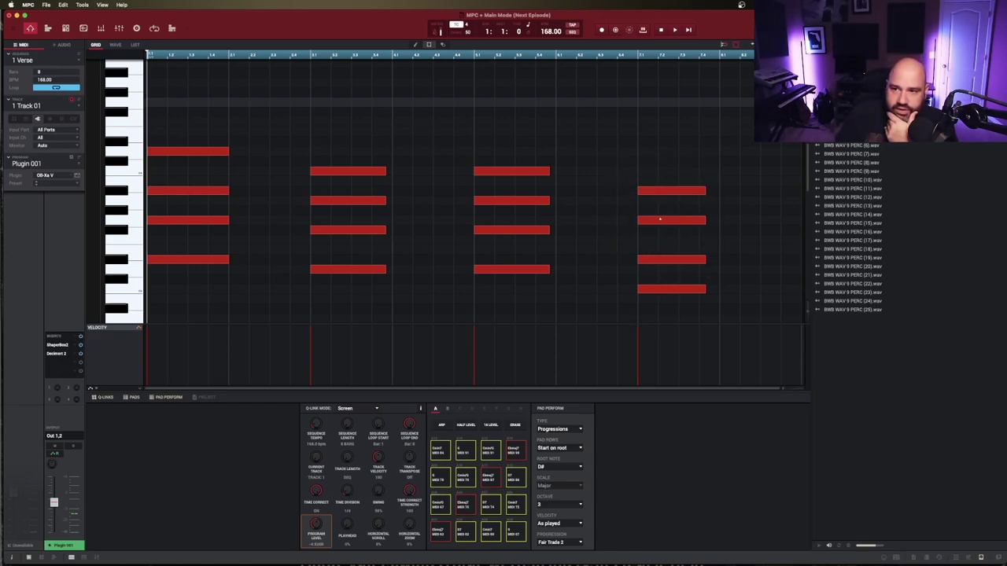
pyautogui.moveTo(607, 171); pyautogui.dragTo(712, 205)
# Select the second note of the Verse's last chord
pyautogui.click(638, 221)
pyautogui.scroll(-4, 550, 240)
pyautogui.scroll(3, 549, 239)
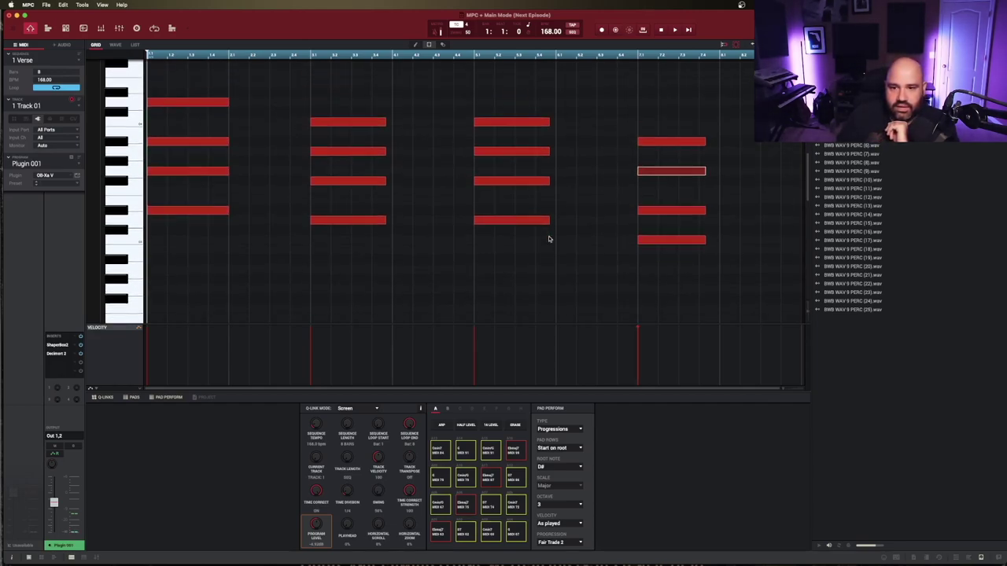
# Switch to the 2 Trap sequence and select the first red note of its pattern
pyautogui.click(75, 63)
pyautogui.click(76, 62)
pyautogui.click(77, 62)
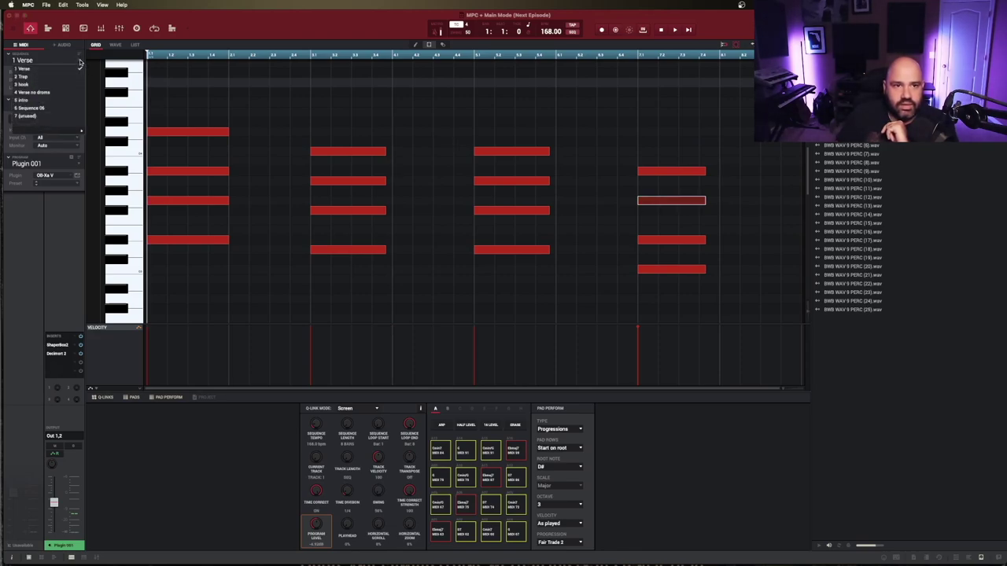
pyautogui.click(61, 77)
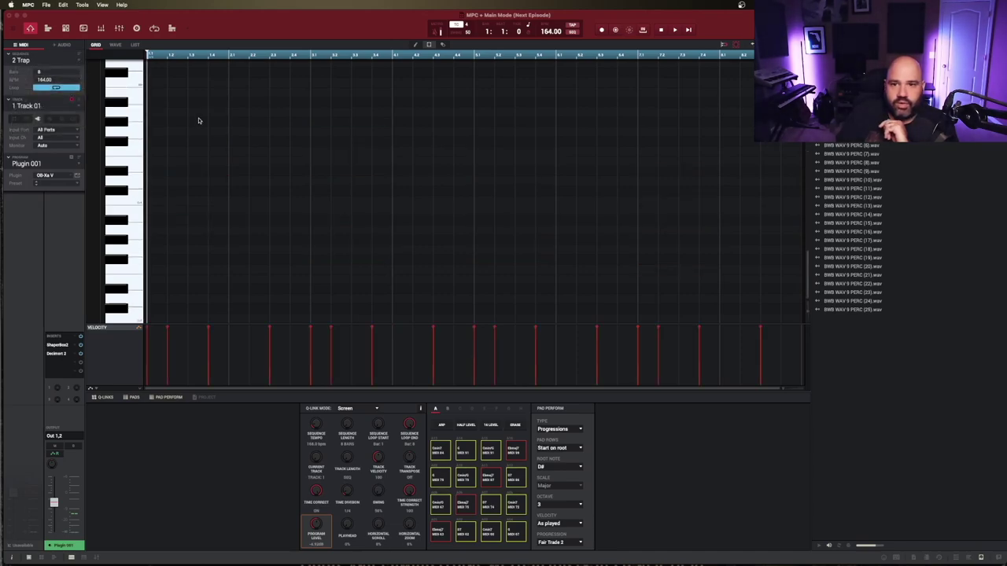
pyautogui.scroll(10, 361, 173)
pyautogui.scroll(1, 362, 172)
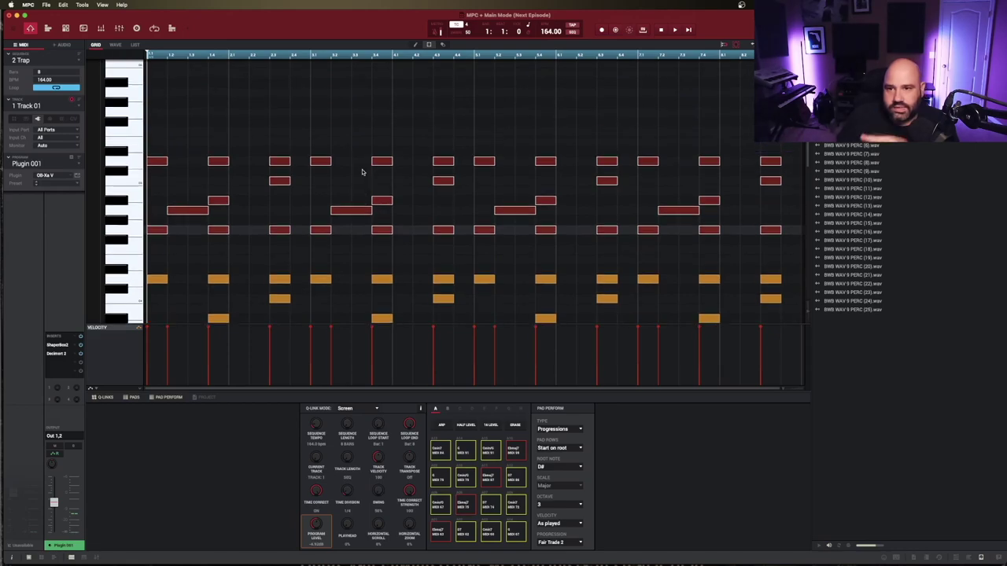
pyautogui.click(162, 141)
pyautogui.click(159, 161)
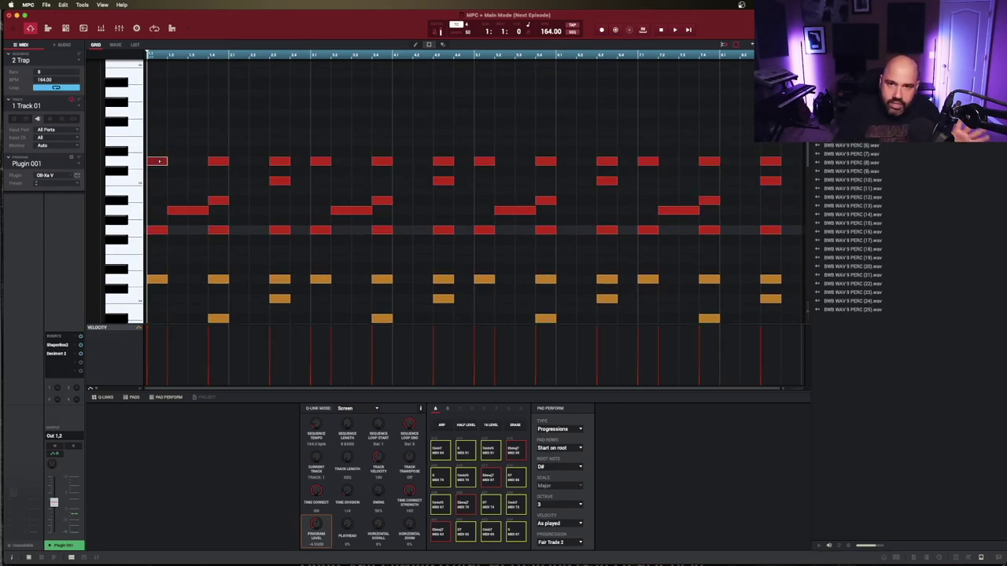